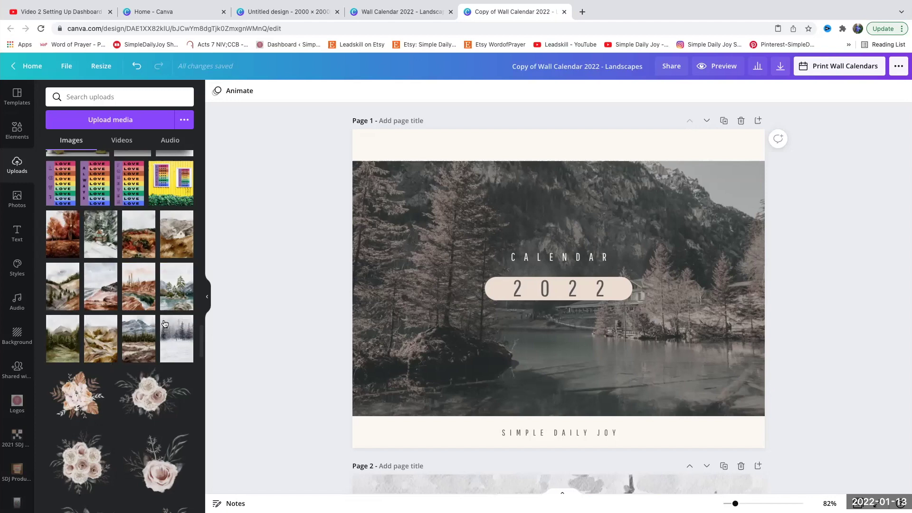
Reposition the cabin picture within the December 2022 page so the whole cabin shows above the date strip
scroll(526, 347, down, 2)
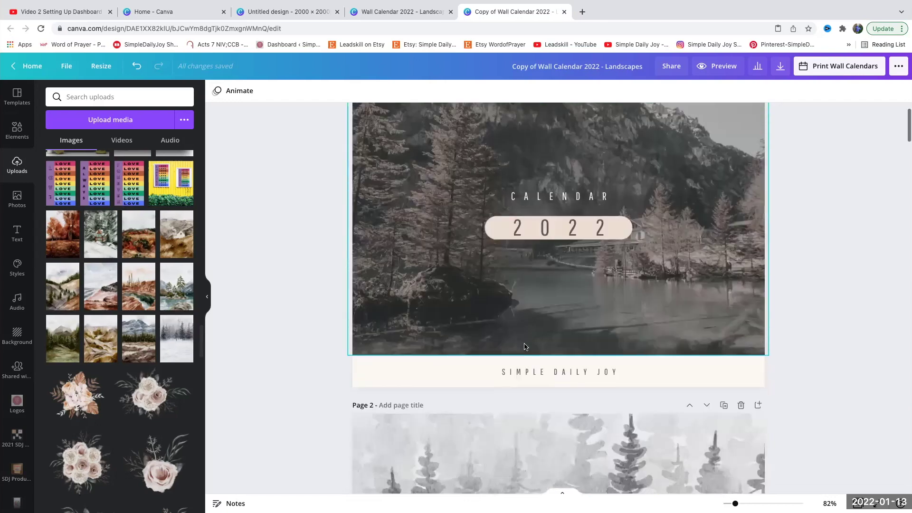
click(857, 504)
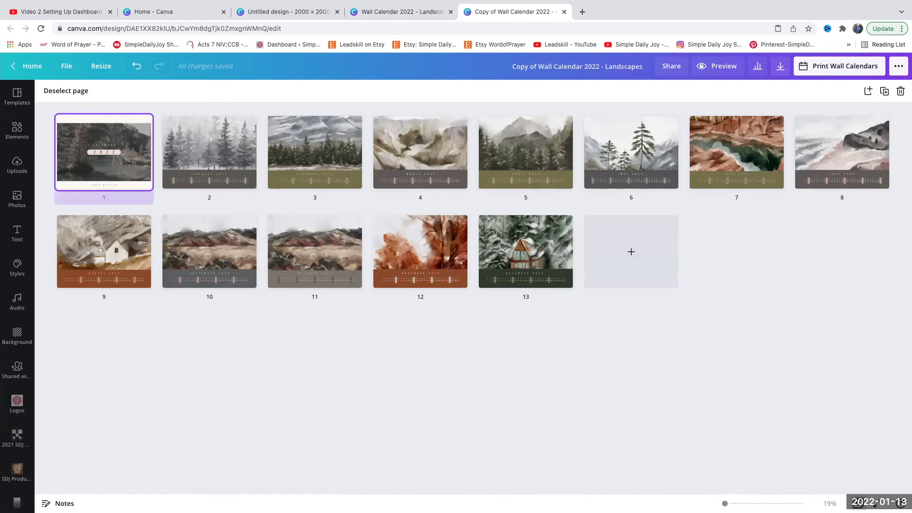
click(858, 503)
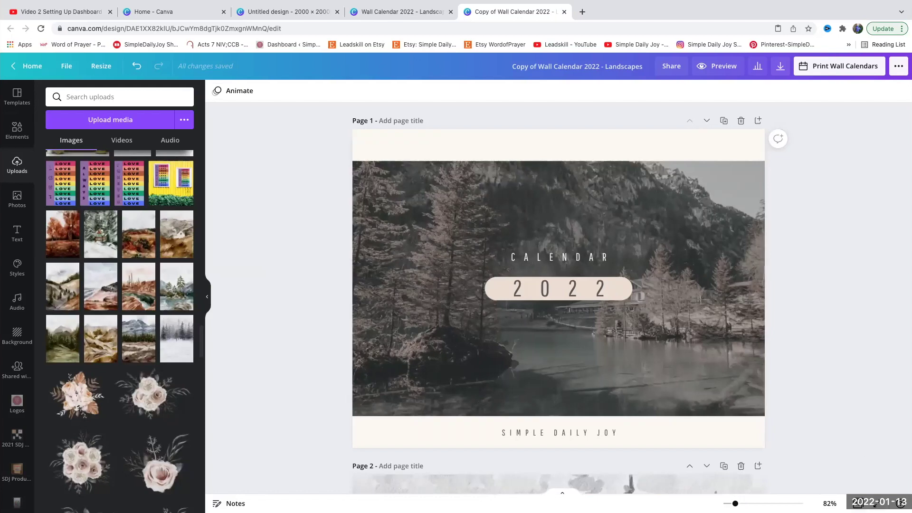
click(857, 503)
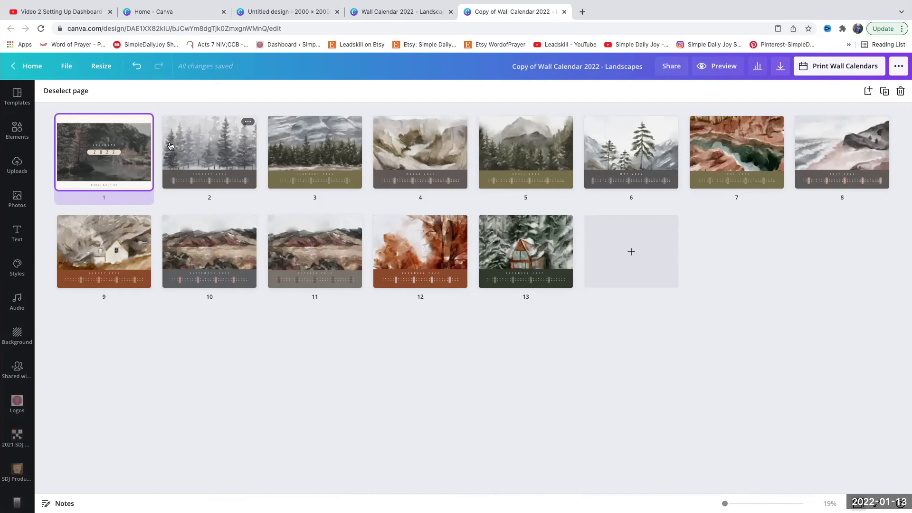
double_click(529, 237)
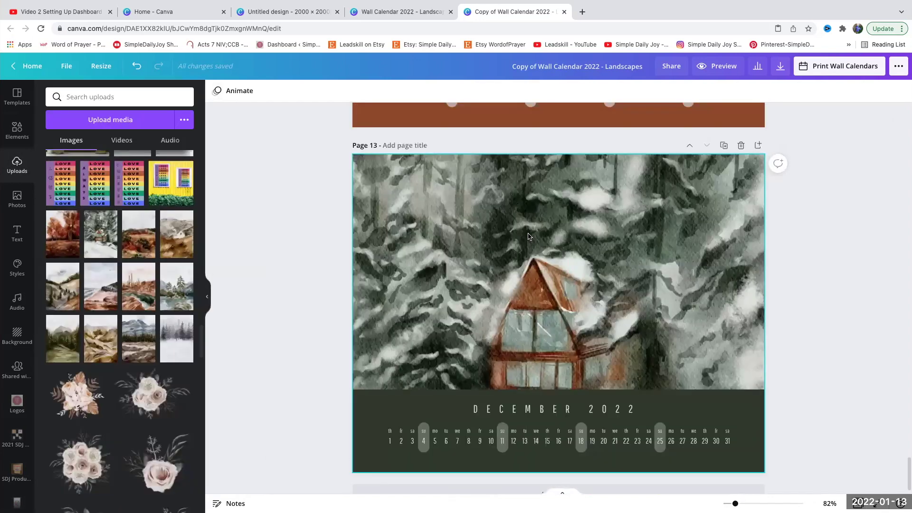
click(528, 233)
double_click(528, 233)
drag(528, 234, 526, 176)
click(884, 307)
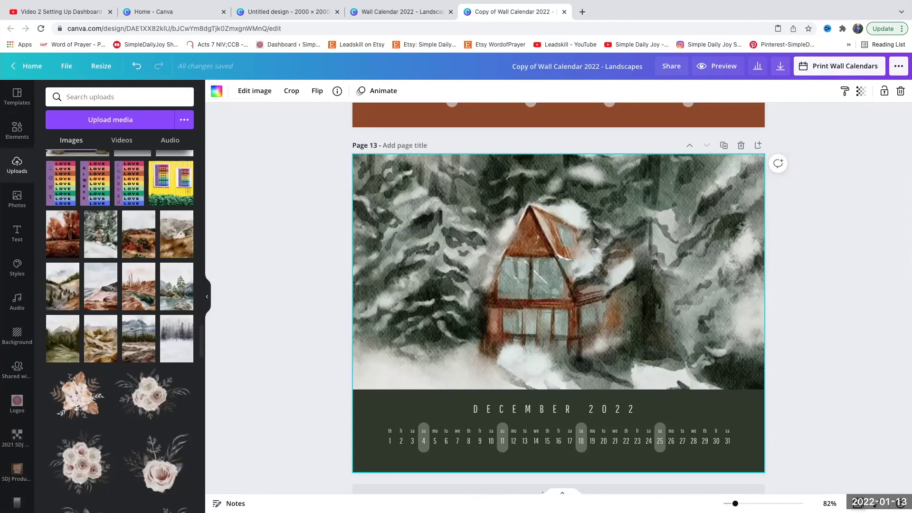
Try the rust-brown, near-black and olive-brown photo colours as the October 2022 page's background and settle on the tan one
click(859, 503)
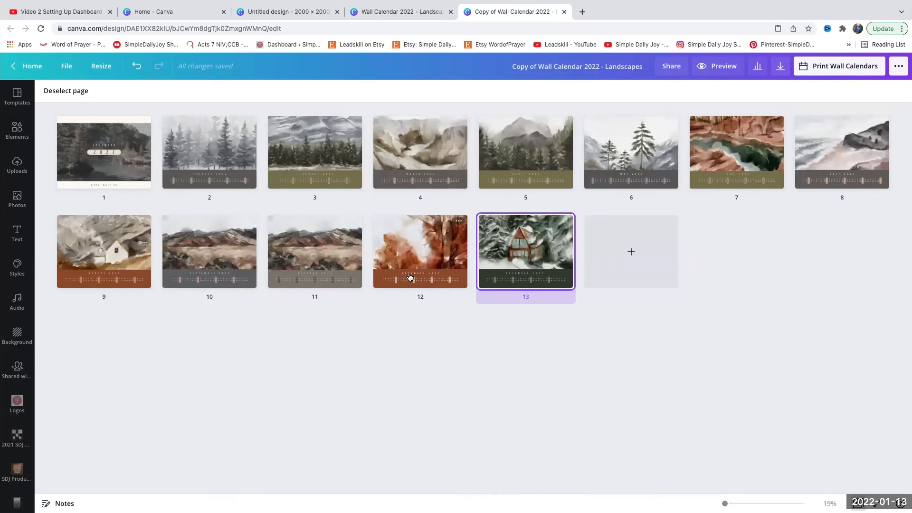
double_click(313, 253)
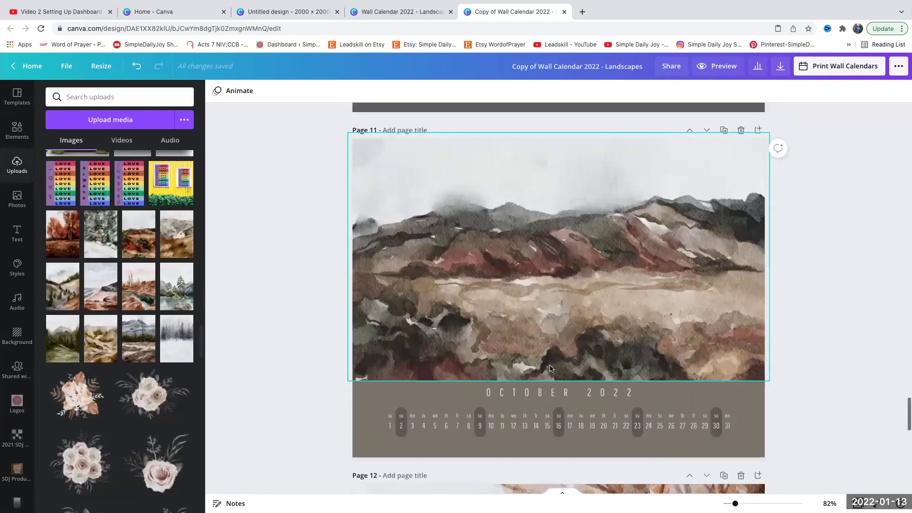
click(618, 300)
double_click(551, 224)
click(684, 421)
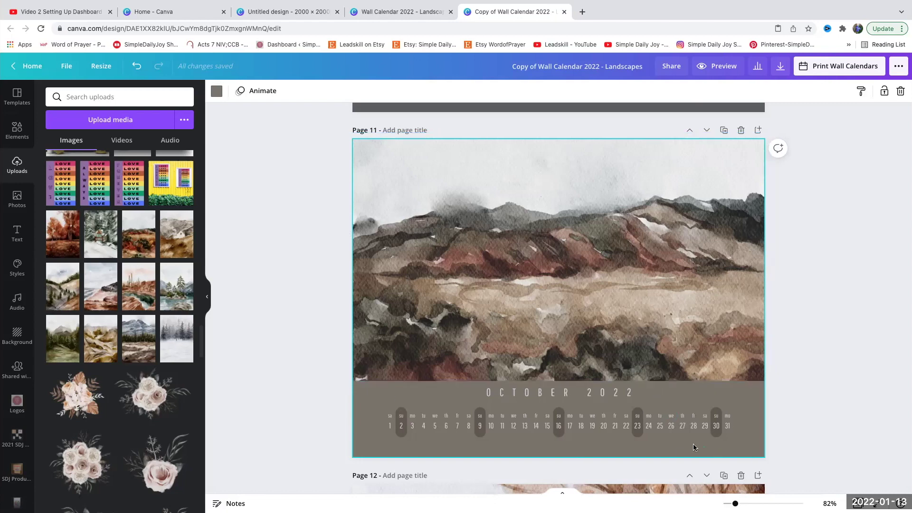
click(217, 91)
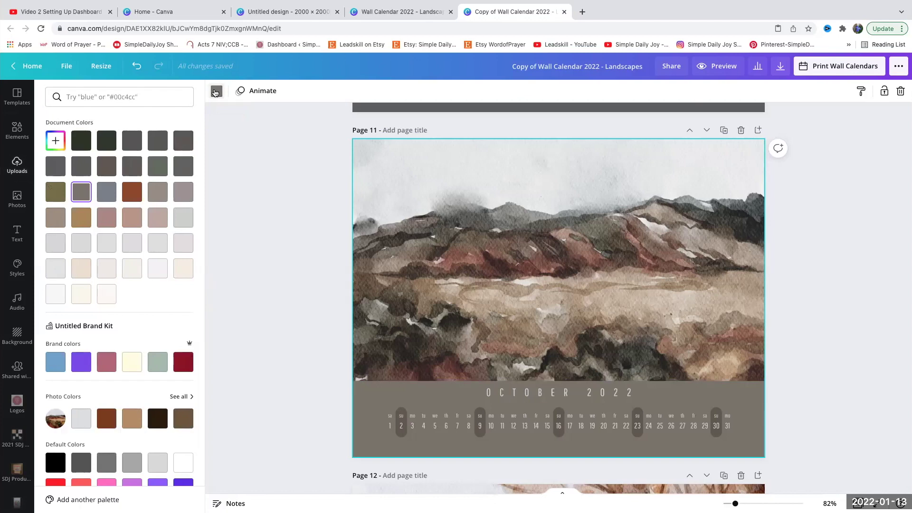
scroll(159, 248, down, 1)
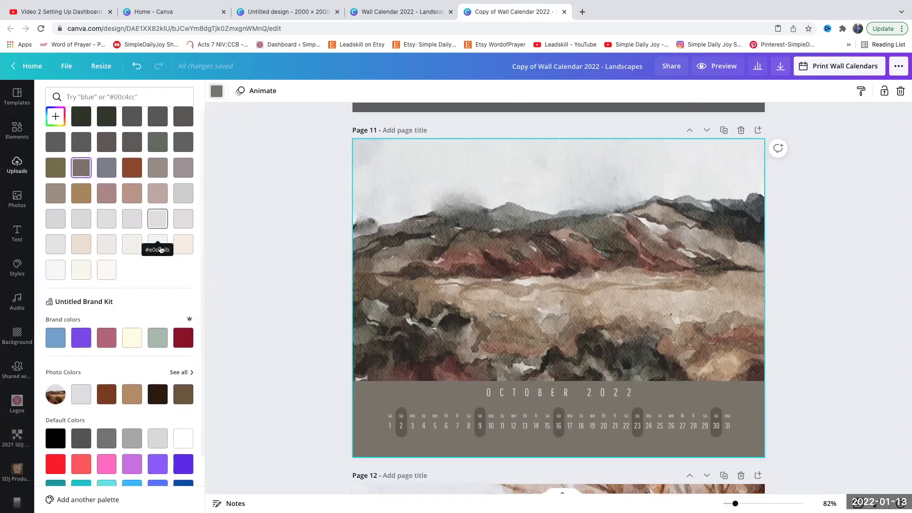
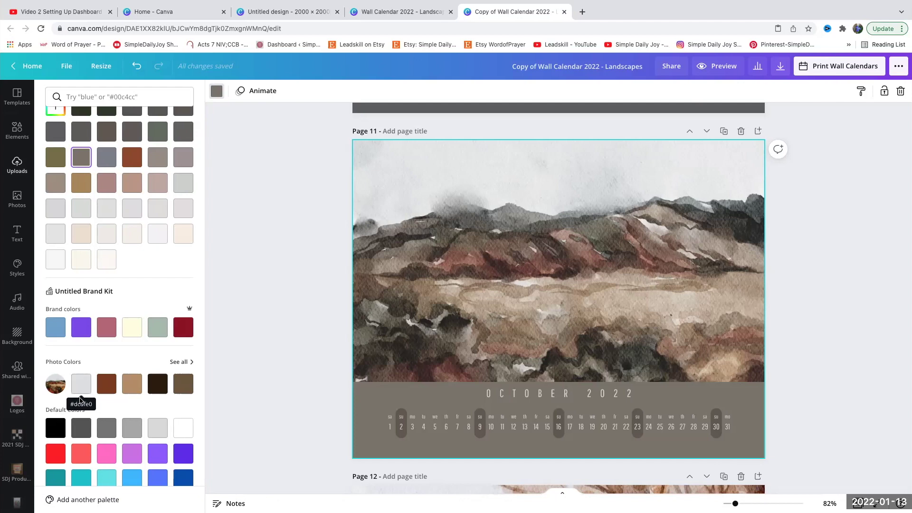
click(105, 387)
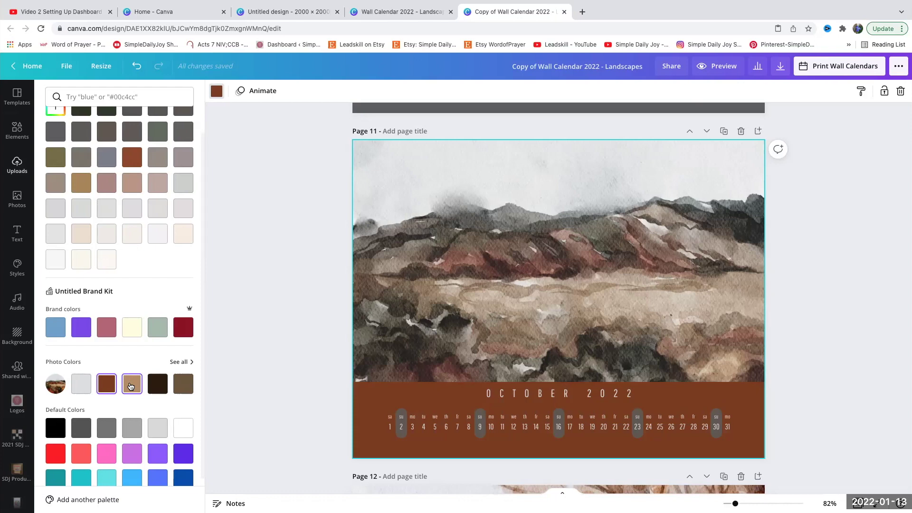
click(132, 385)
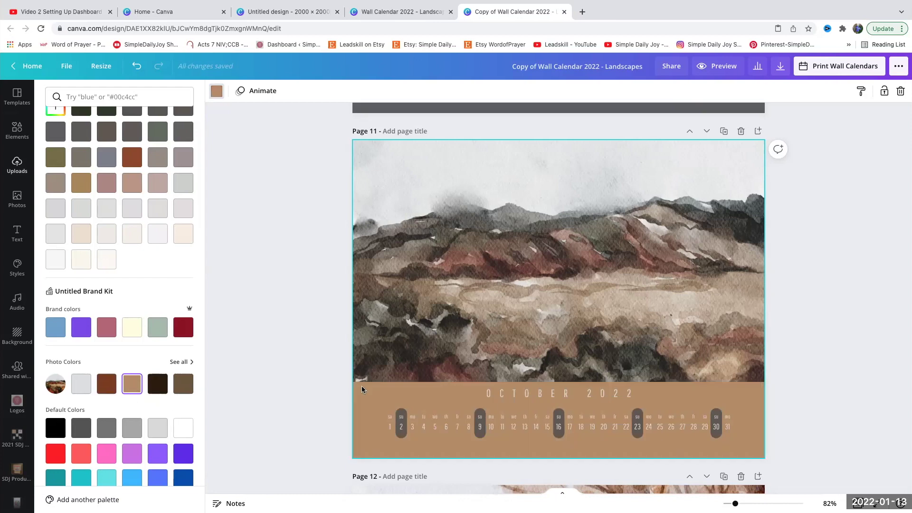
click(157, 383)
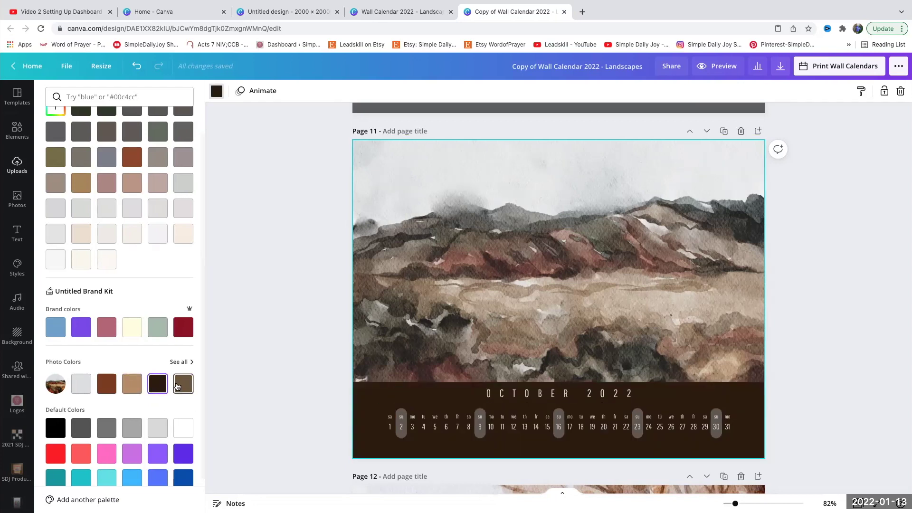
click(177, 385)
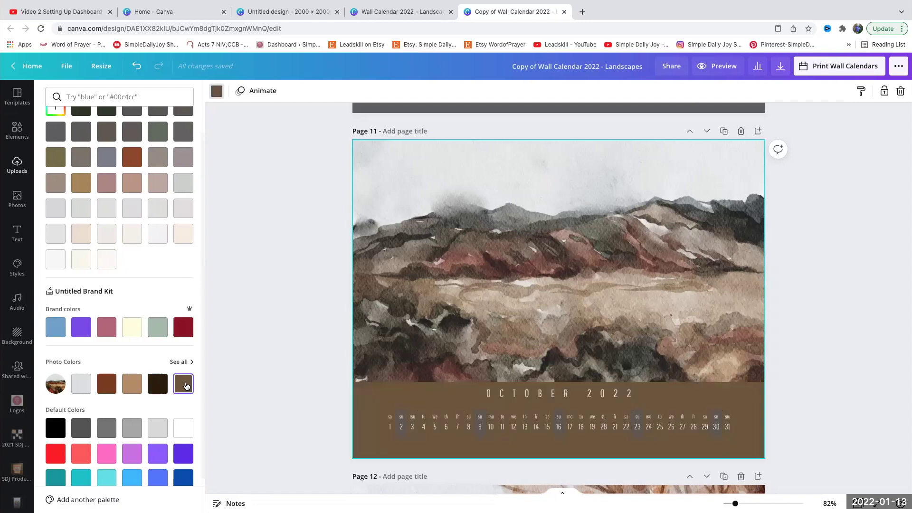
click(130, 386)
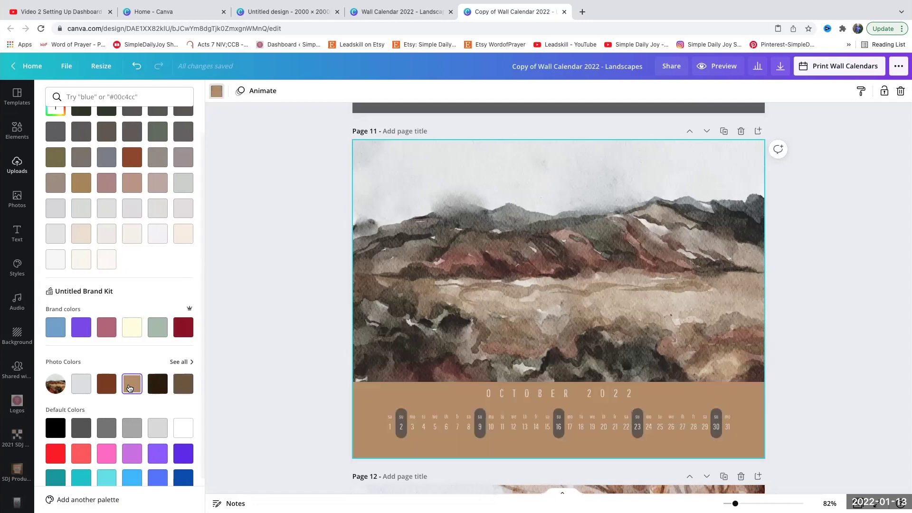
Try the light grey photo colour on the marker behind October 2 and settle on the rust-brown one
click(401, 413)
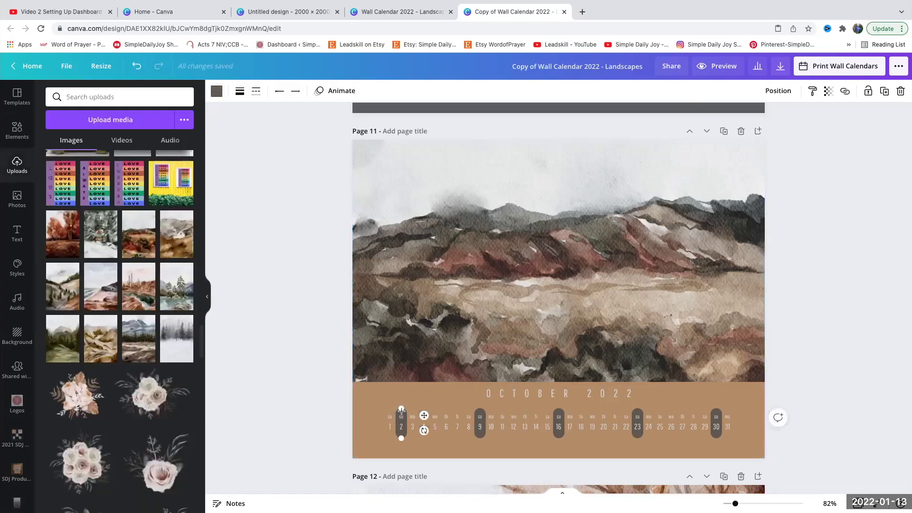
click(216, 91)
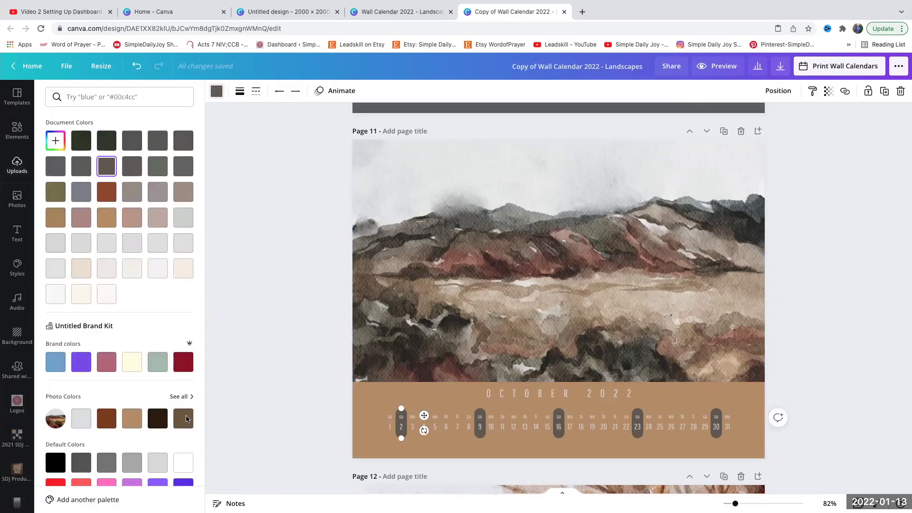
click(81, 421)
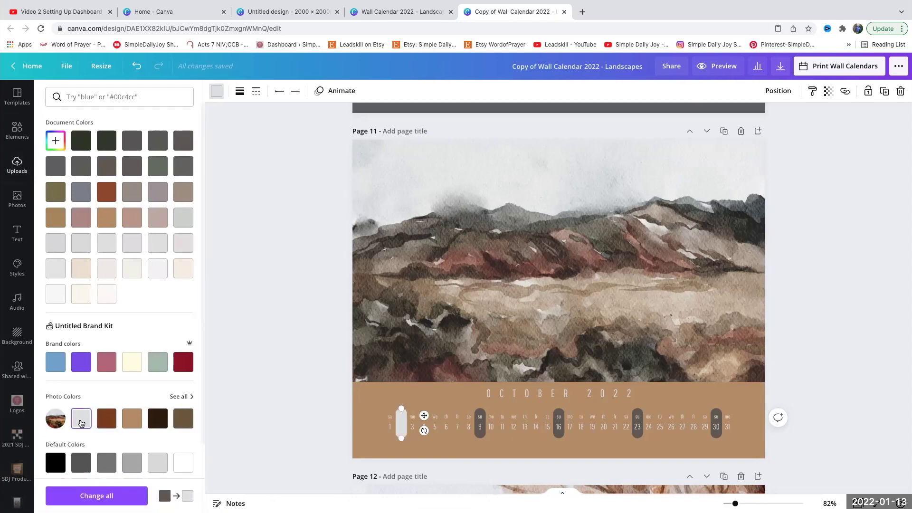
click(107, 420)
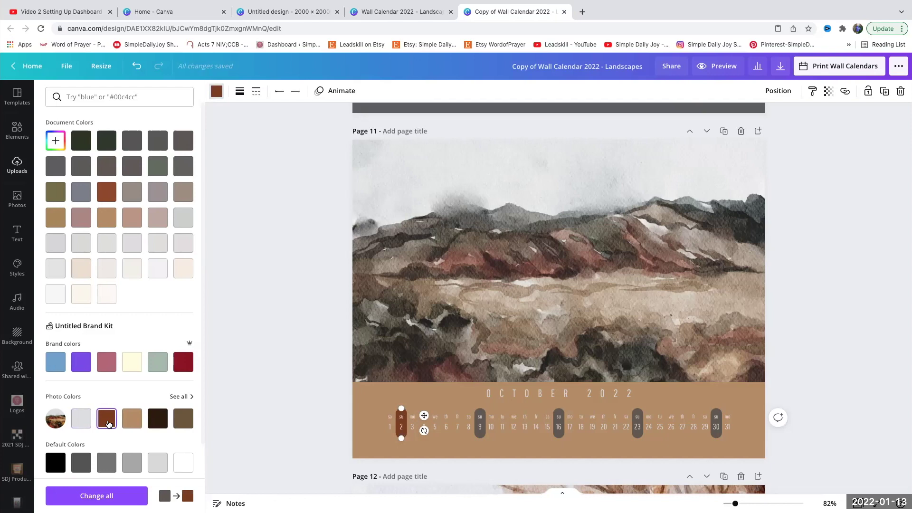
Recolour the Sunday markers behind October 9, 16, 23 and 30 with the same rust-brown photo colour
click(480, 427)
click(106, 419)
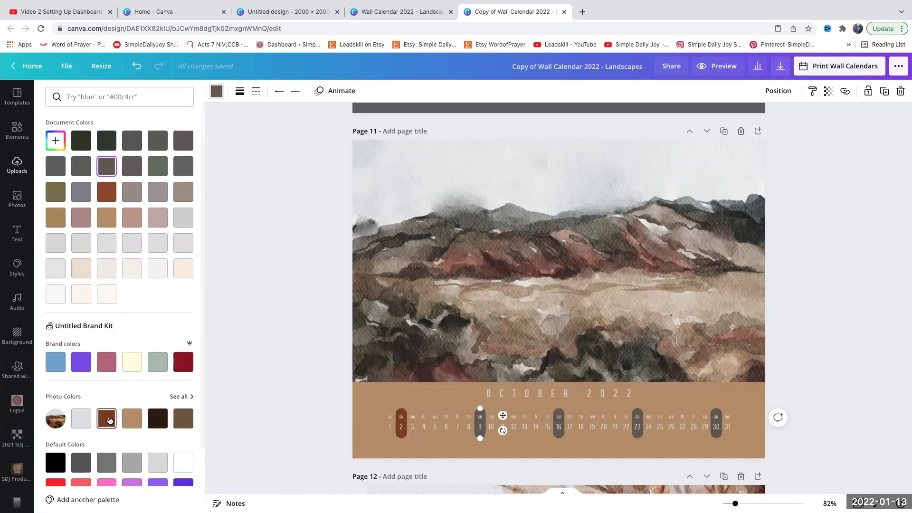
click(559, 422)
click(106, 418)
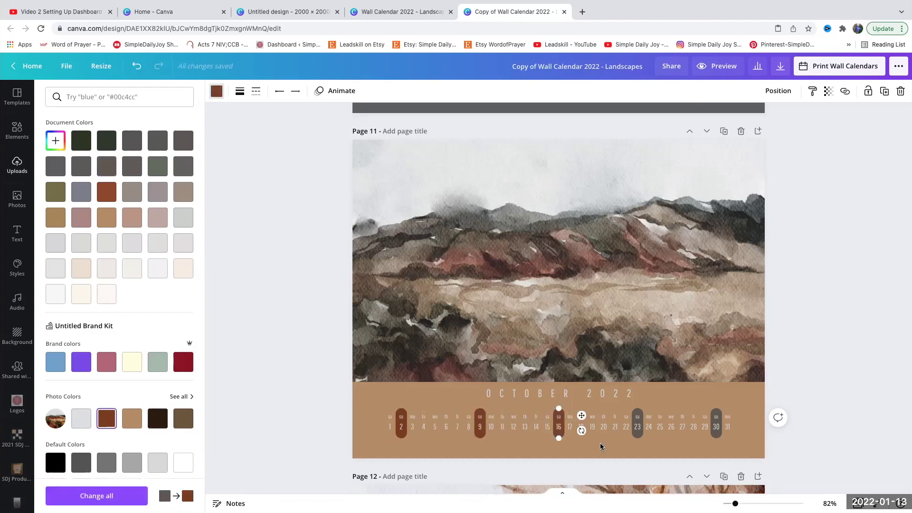
click(637, 425)
click(106, 418)
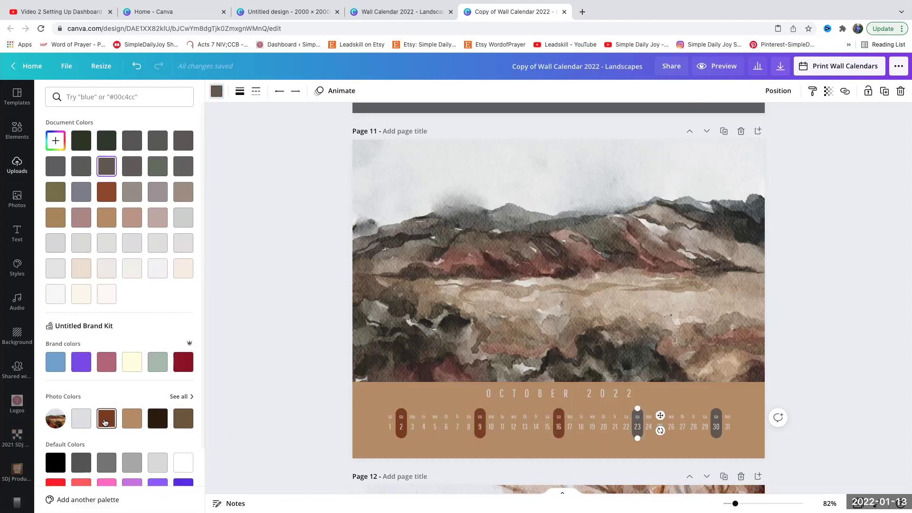
click(718, 418)
click(106, 419)
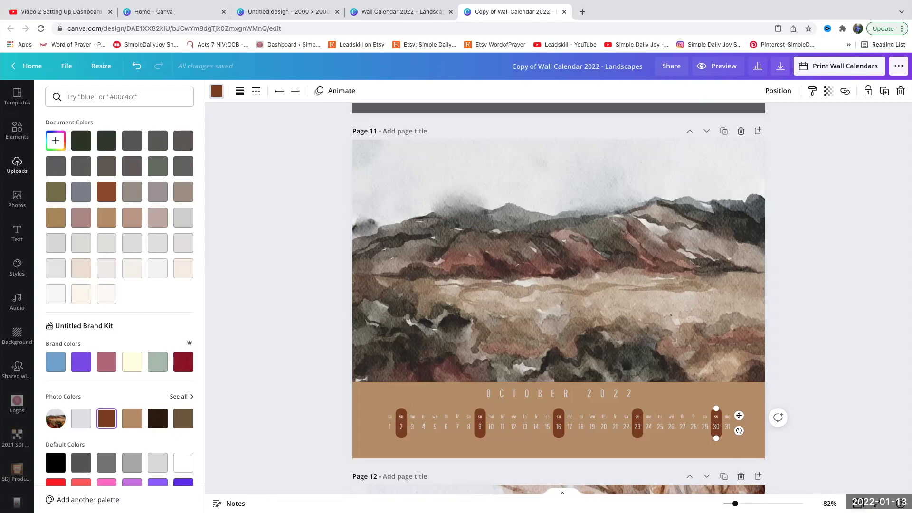
Check the recoloured October page in the page overview and full screen, and return to the overview
click(858, 503)
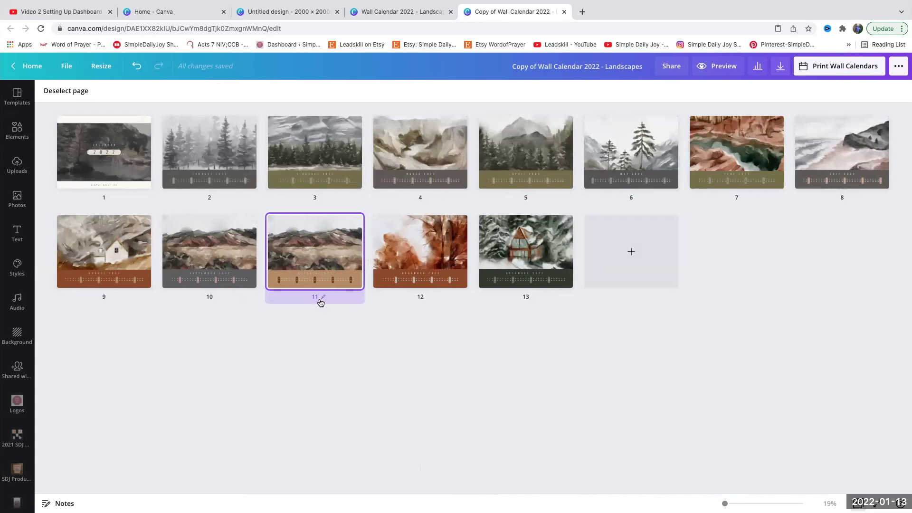
mouse_move(316, 287)
click(859, 503)
click(875, 503)
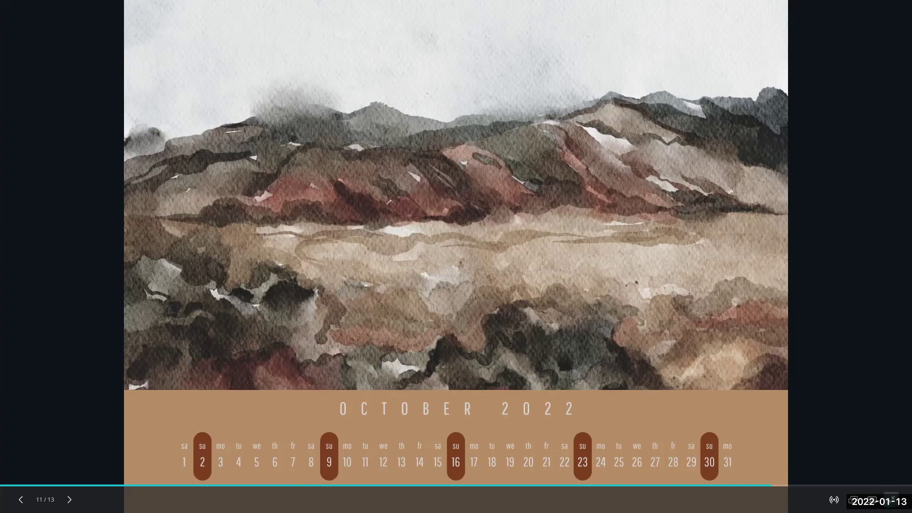
key(Escape)
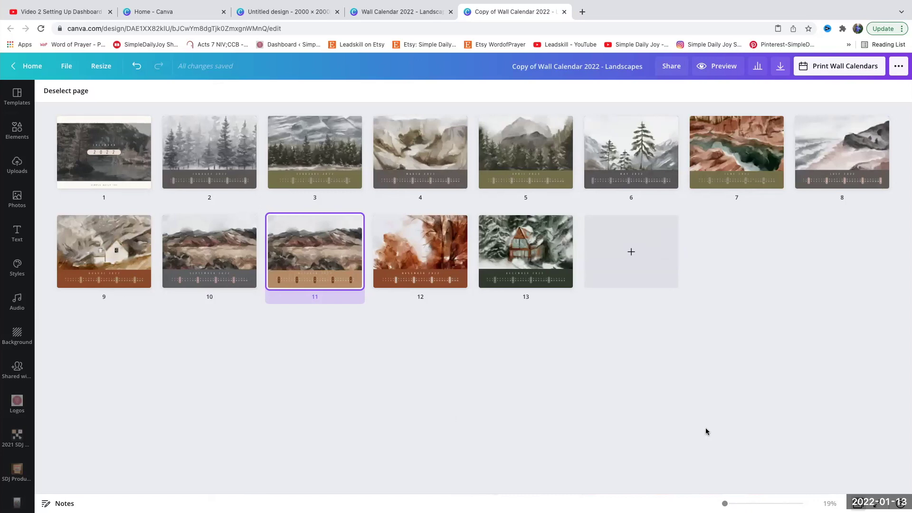
Compare the October to December pages with the Brown Minimalist Landscape Wall Calendar 2022 template and switch to the Wall Calendar 2022 - Landscapes design
double_click(297, 256)
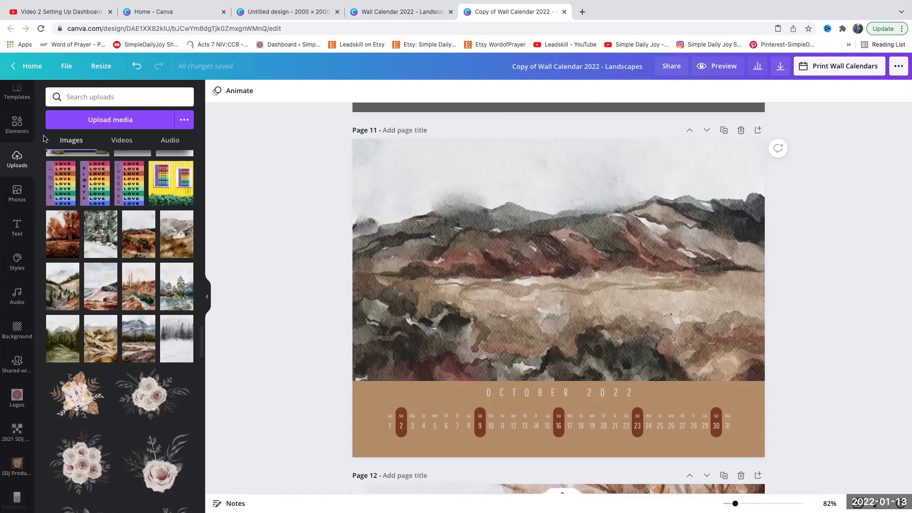
scroll(111, 188, up, 1)
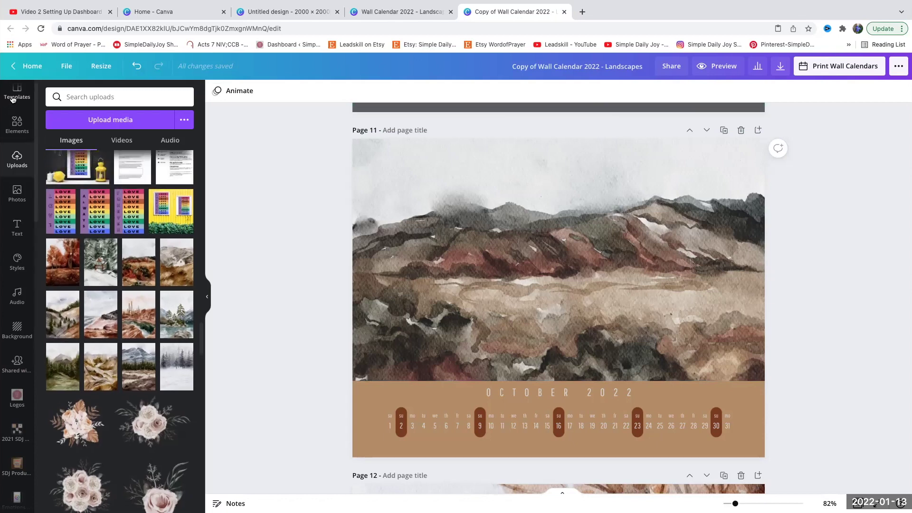
click(13, 99)
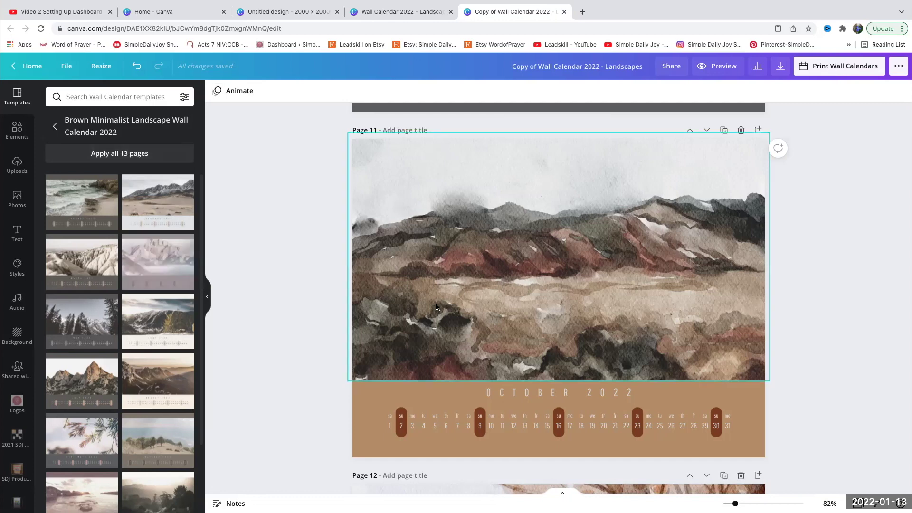
scroll(437, 307, down, 10)
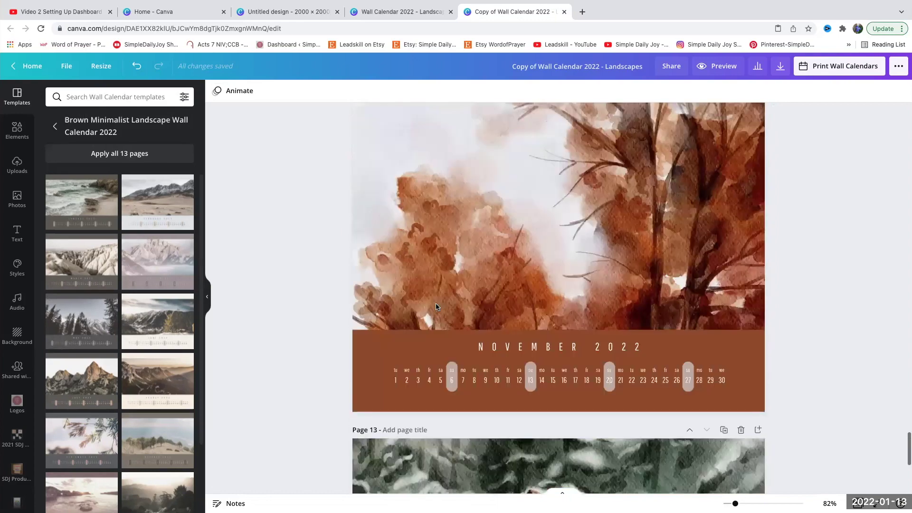
scroll(436, 306, down, 6)
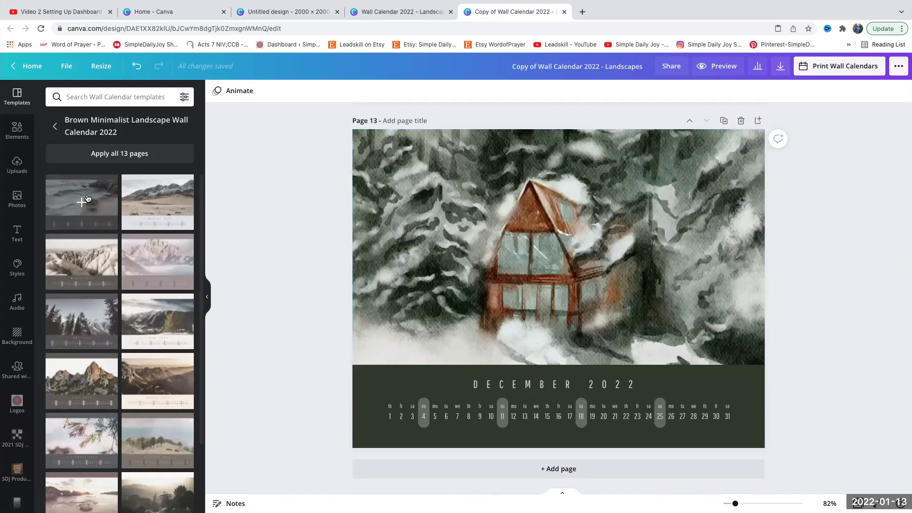
scroll(471, 232, up, 5)
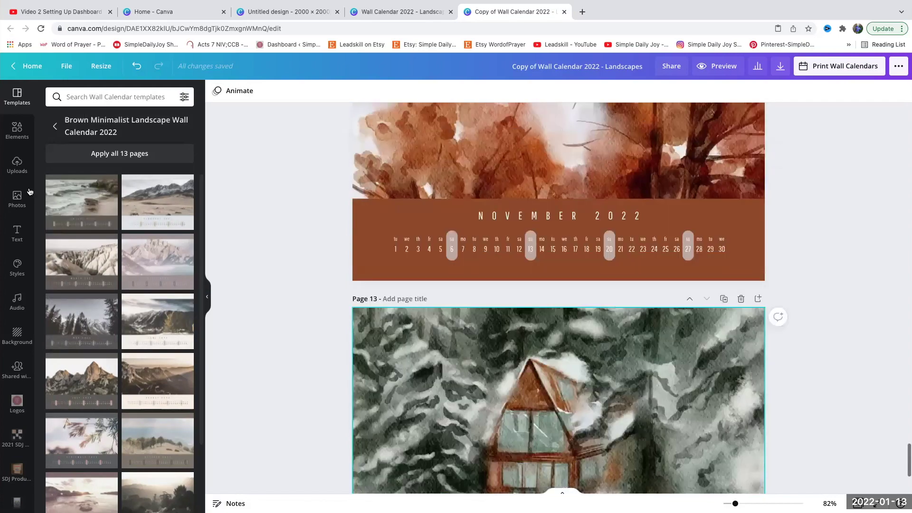
key(ctrl+shift+Tab)
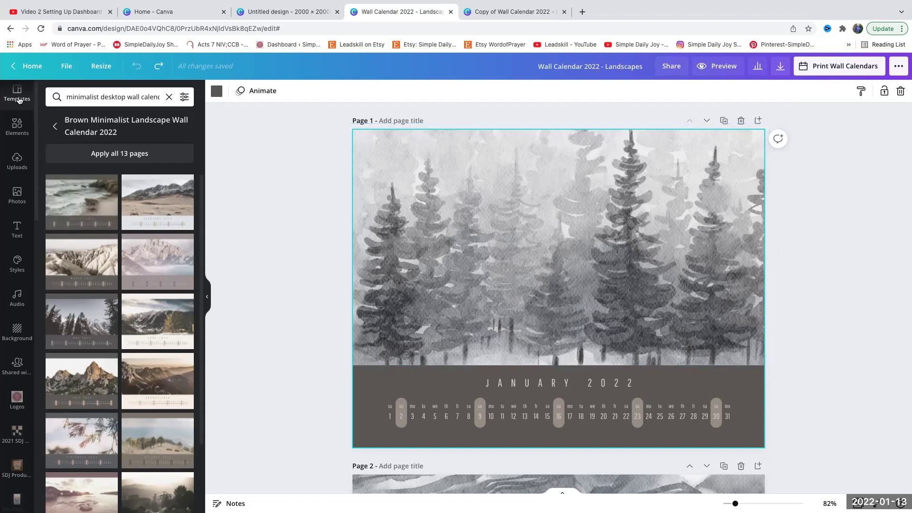
Look through the Brown Minimalist Landscape Wall Calendar 2022 template pages and the watercolour landscapes among the uploaded images
scroll(19, 100, up, 1)
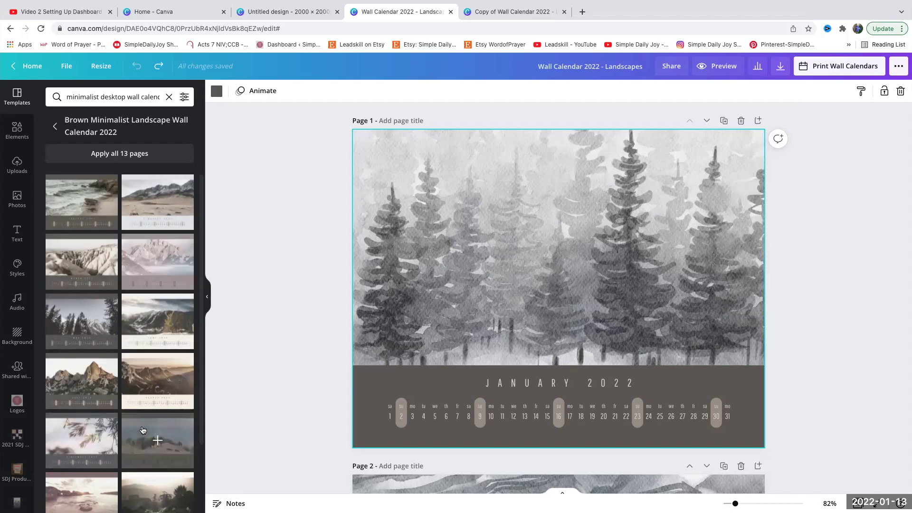
scroll(149, 430, down, 1)
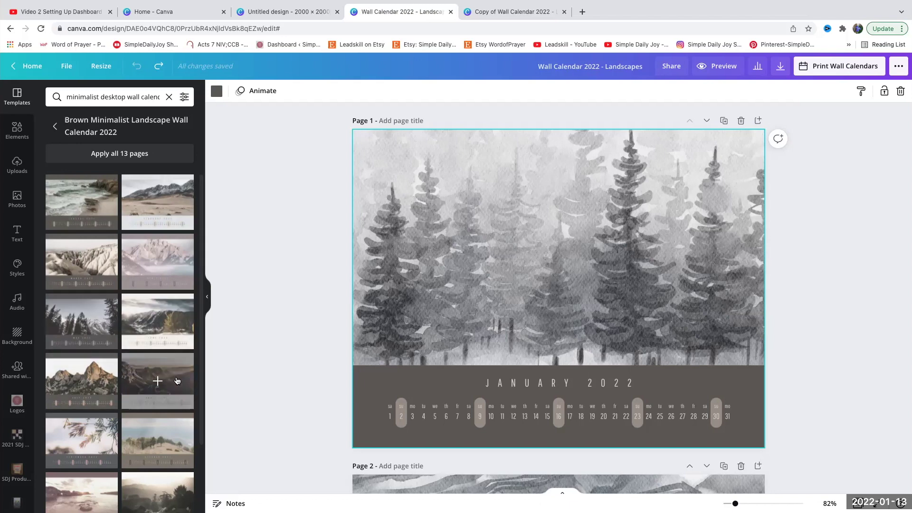
scroll(177, 380, down, 3)
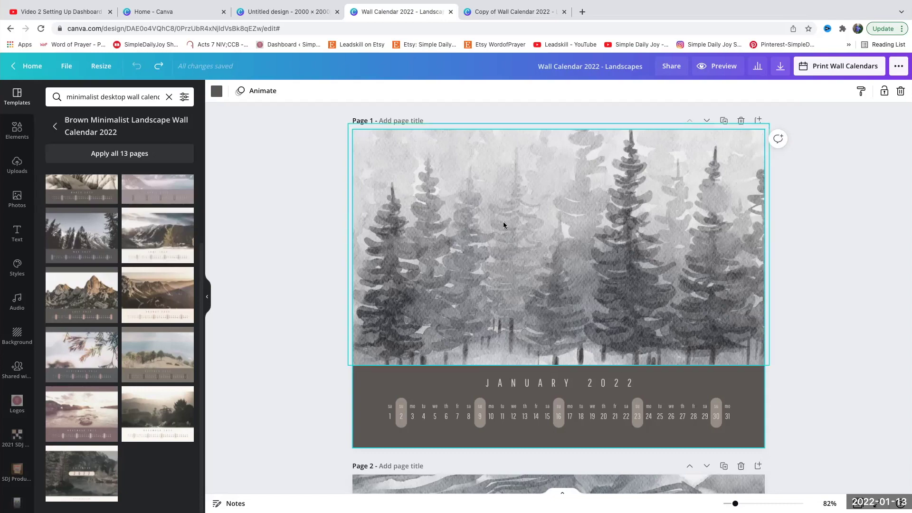
click(17, 164)
scroll(114, 194, down, 15)
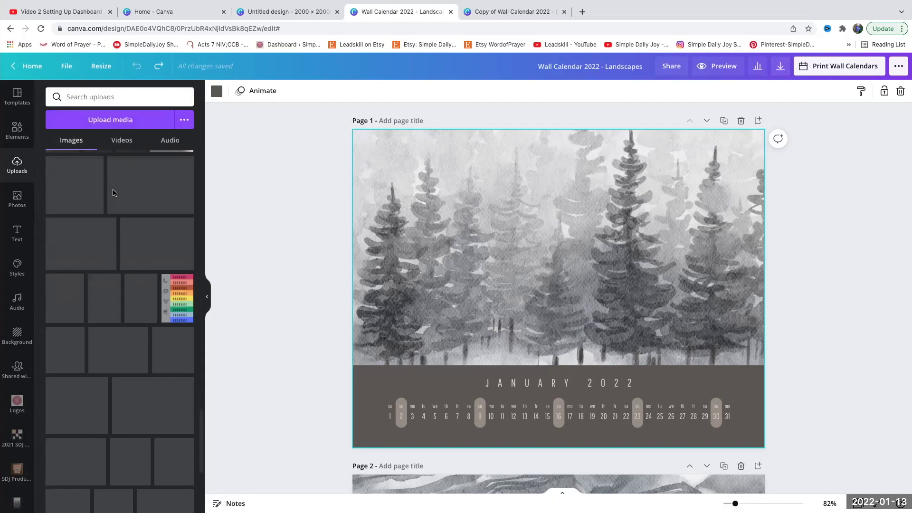
scroll(114, 193, up, 5)
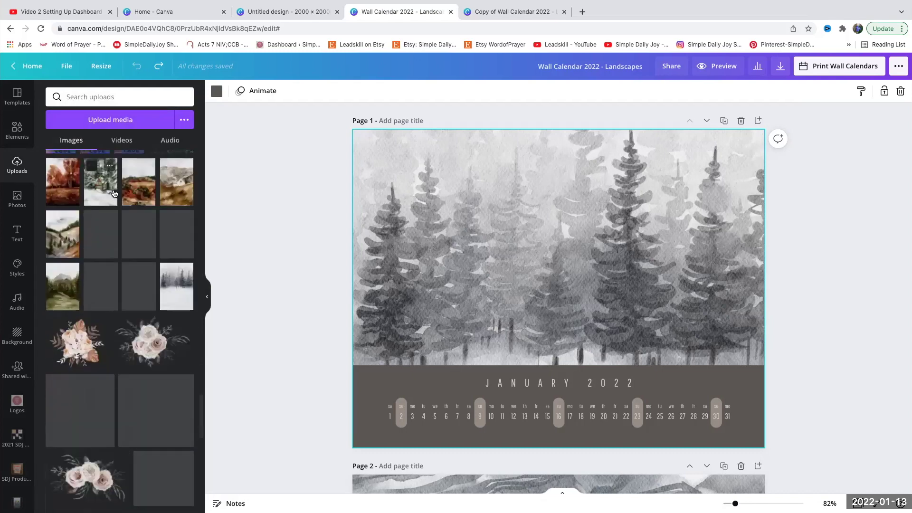
scroll(95, 200, up, 2)
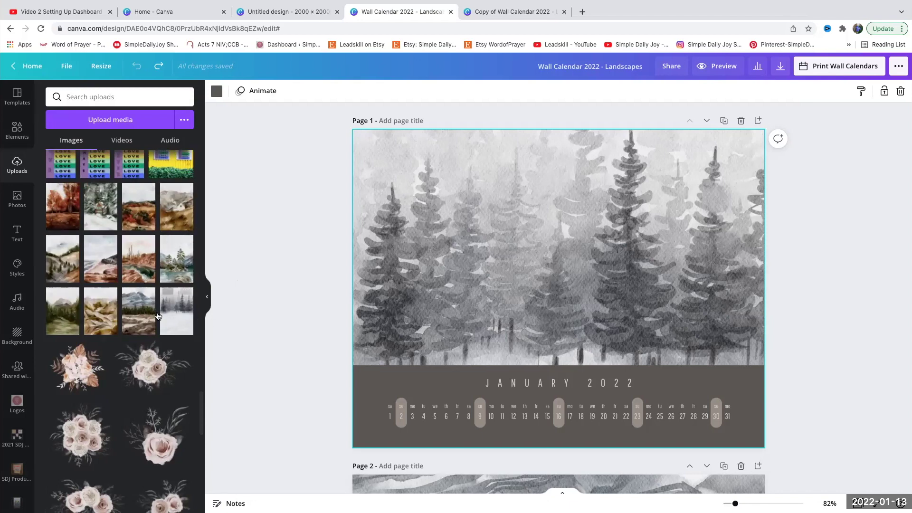
click(133, 122)
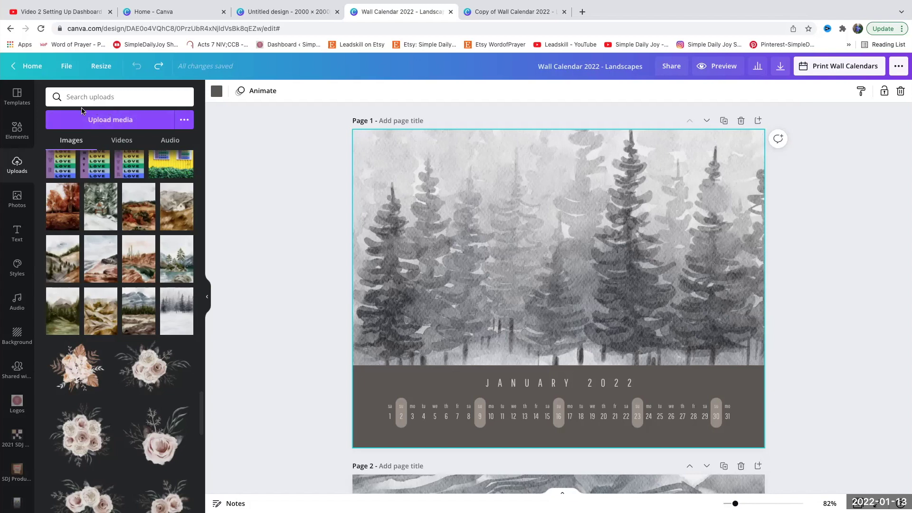
click(118, 124)
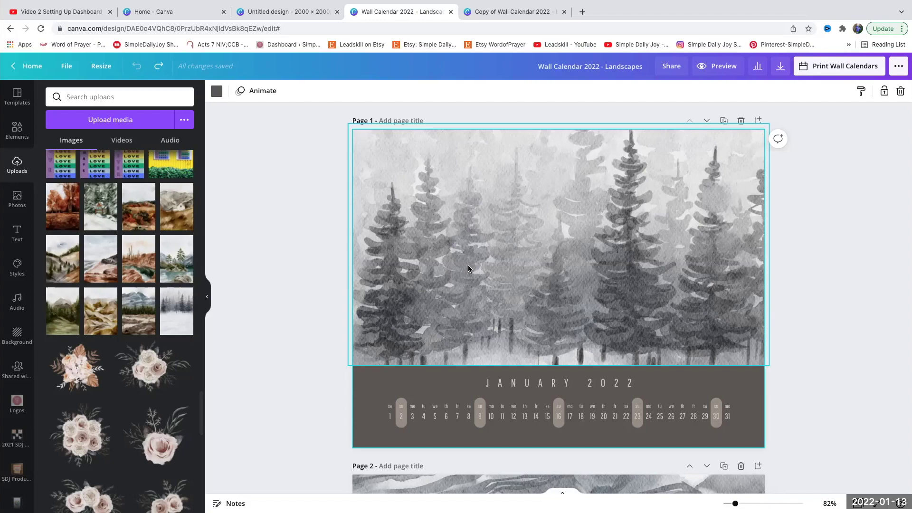
On the May 2022 page, insert the uploaded watercolour of pines by a lake and delete the original mountain photo
scroll(469, 269, down, 3)
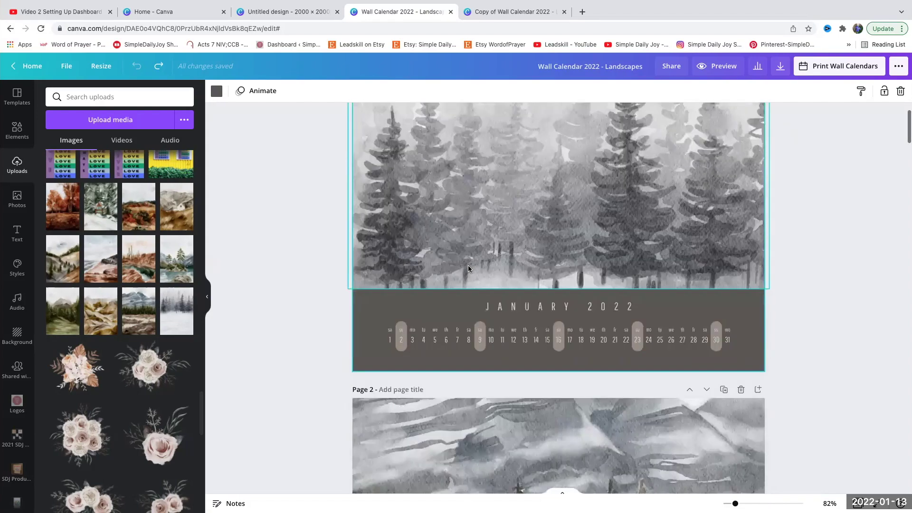
scroll(468, 269, down, 10)
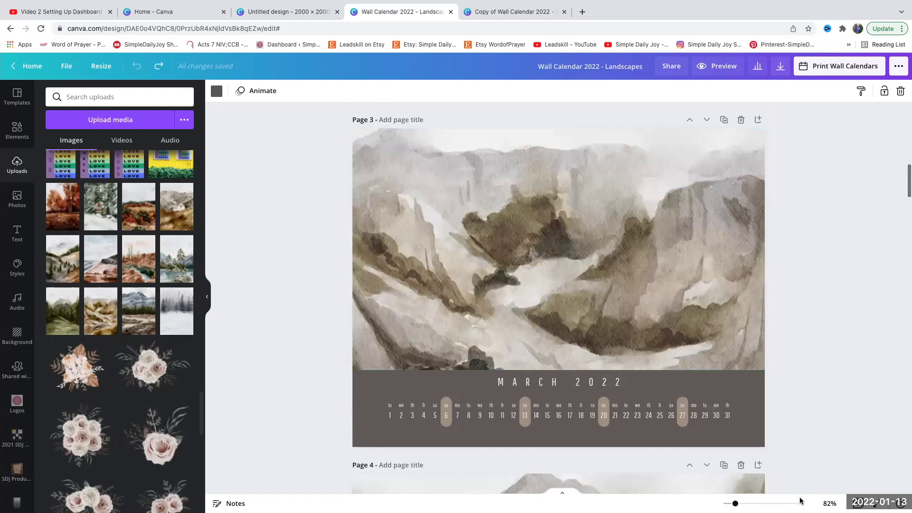
click(857, 504)
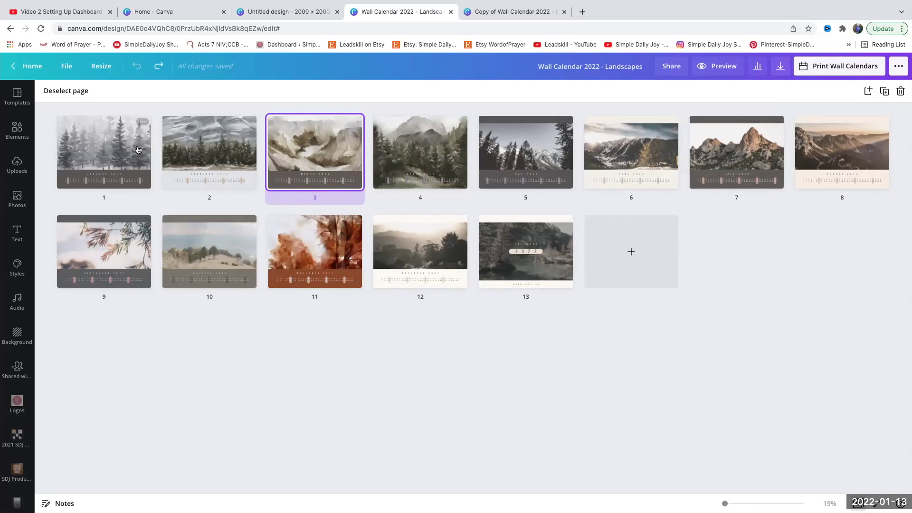
double_click(537, 148)
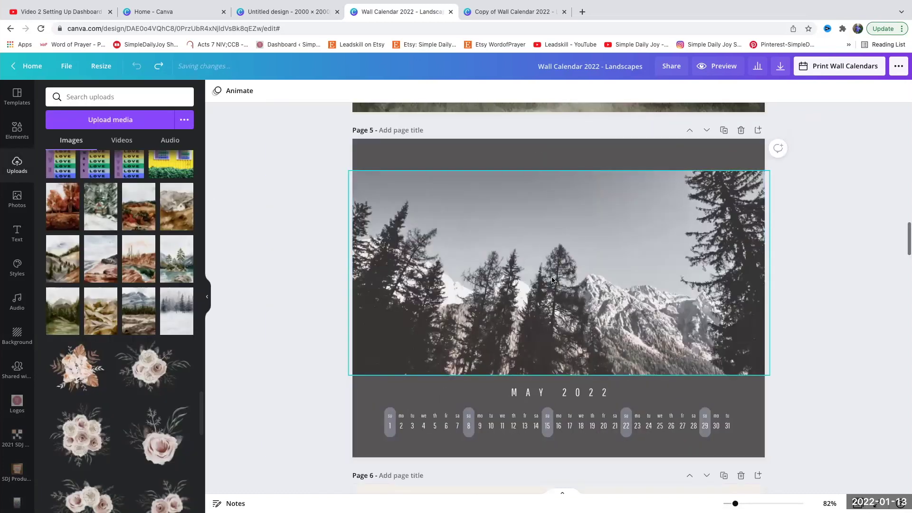
double_click(552, 280)
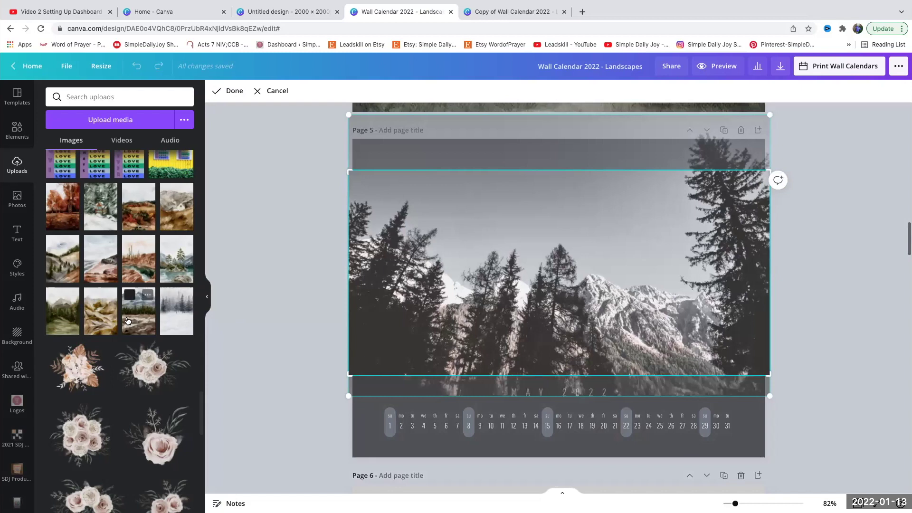
click(182, 265)
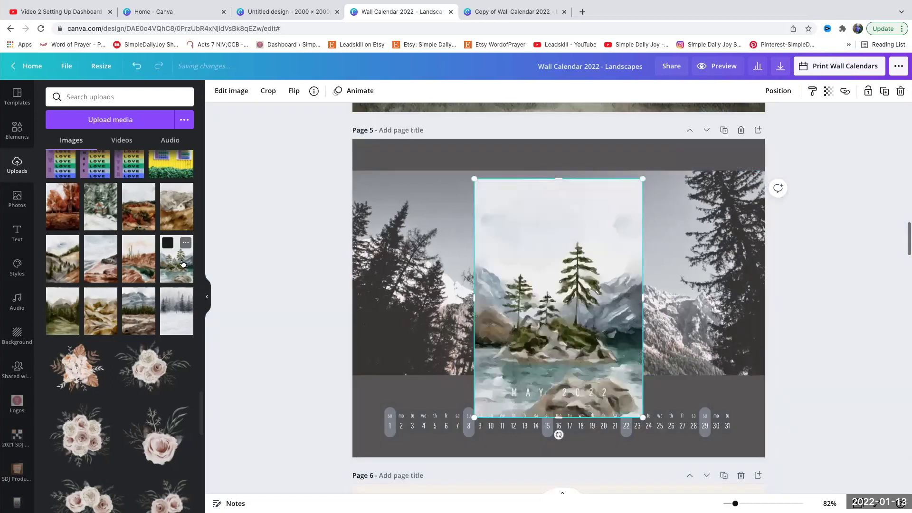
click(370, 225)
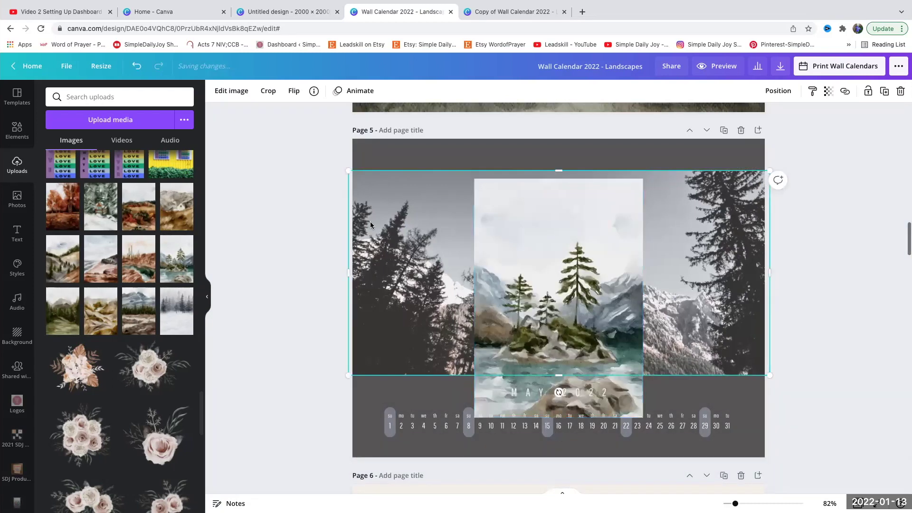
key(Delete)
Enlarge the pine watercolour to the May page's full width, extend it to the top edge and trim its sides to the page
drag(503, 242, 381, 209)
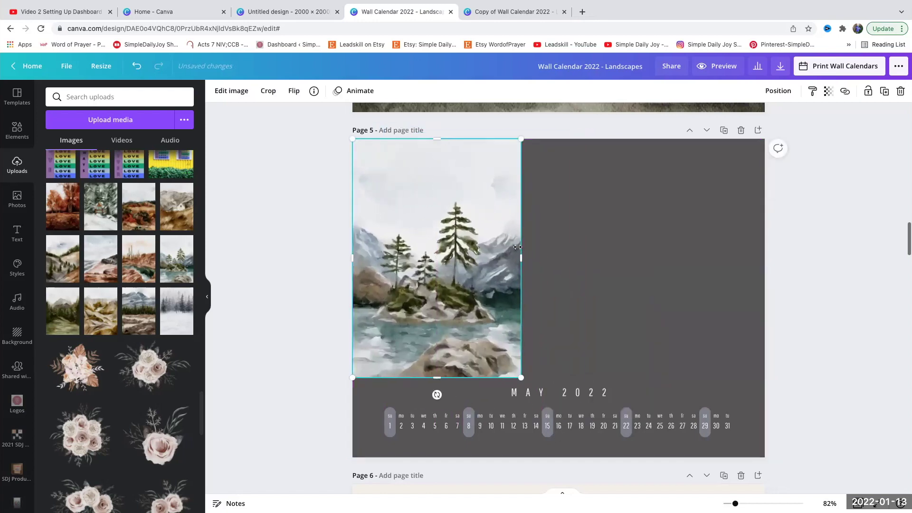
drag(522, 256, 782, 266)
drag(658, 276, 647, 289)
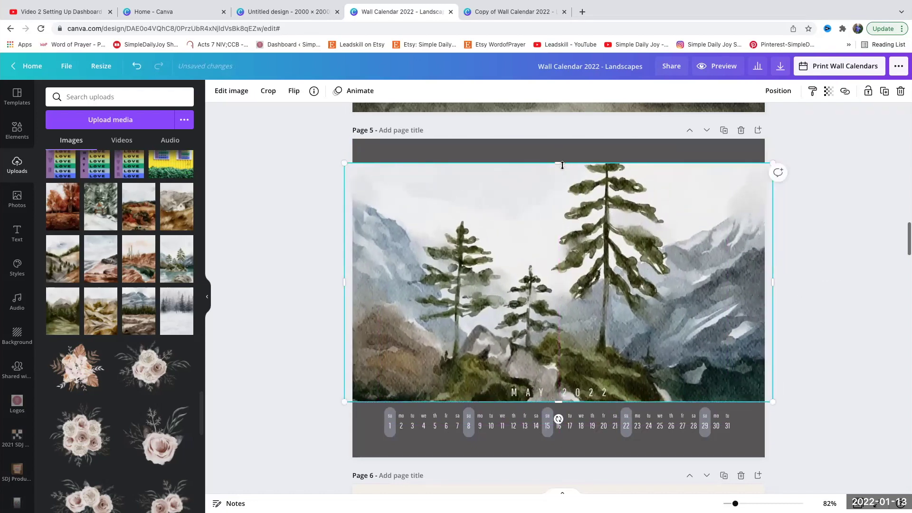
drag(557, 163, 554, 139)
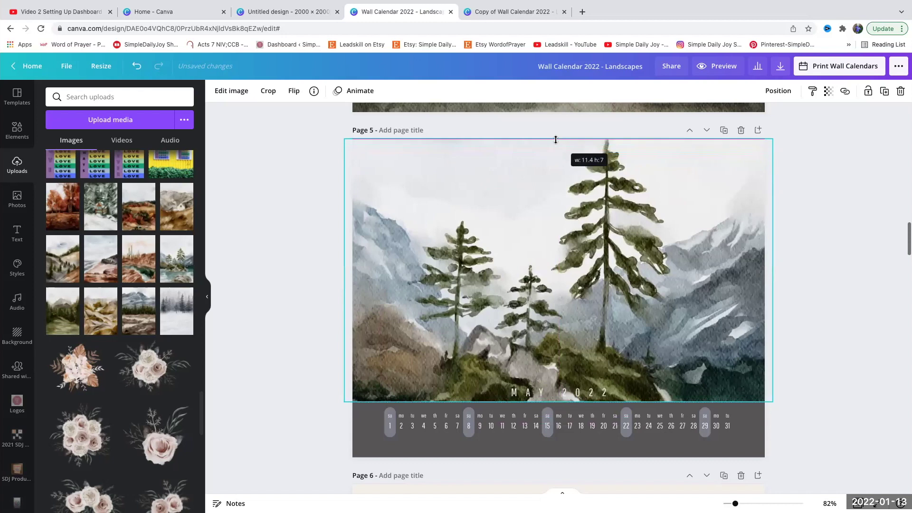
drag(597, 245, 592, 244)
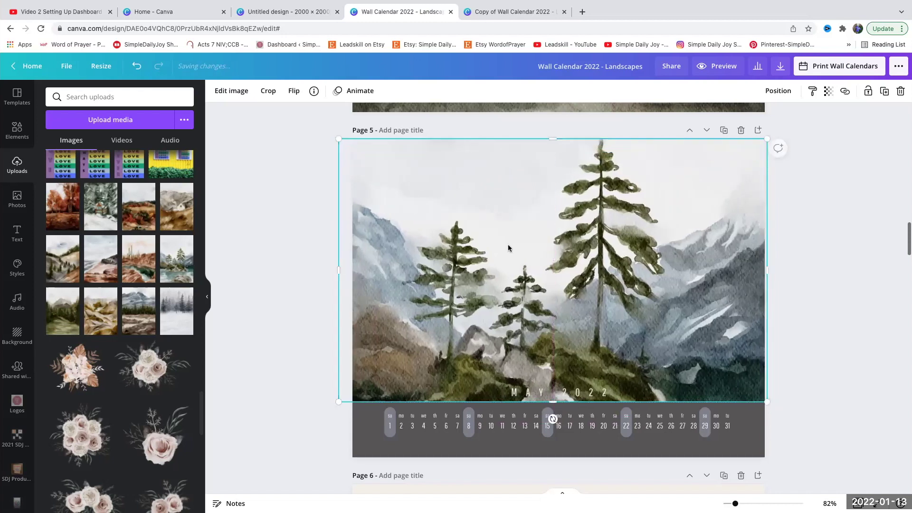
drag(340, 273, 358, 272)
drag(768, 272, 765, 273)
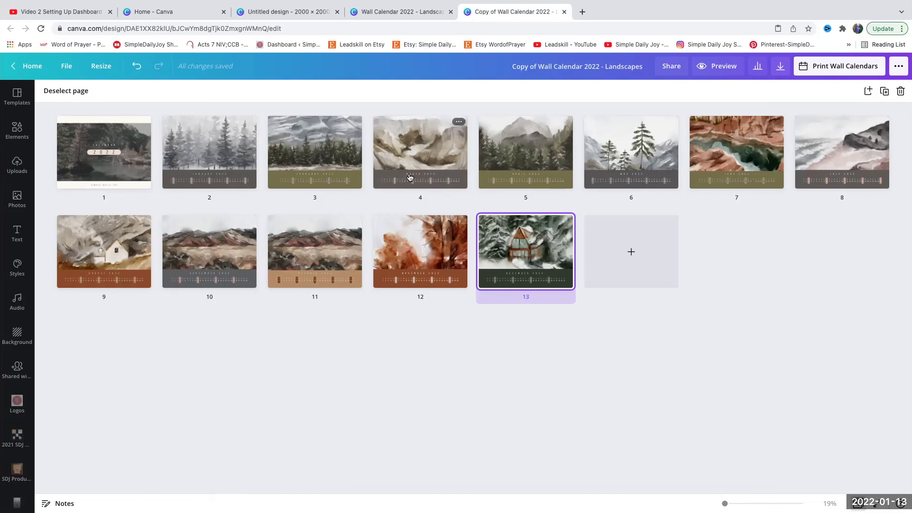
Add a blank page at the end of the Copy of Wall Calendar 2022 - Landscapes design and open the elements library
click(631, 252)
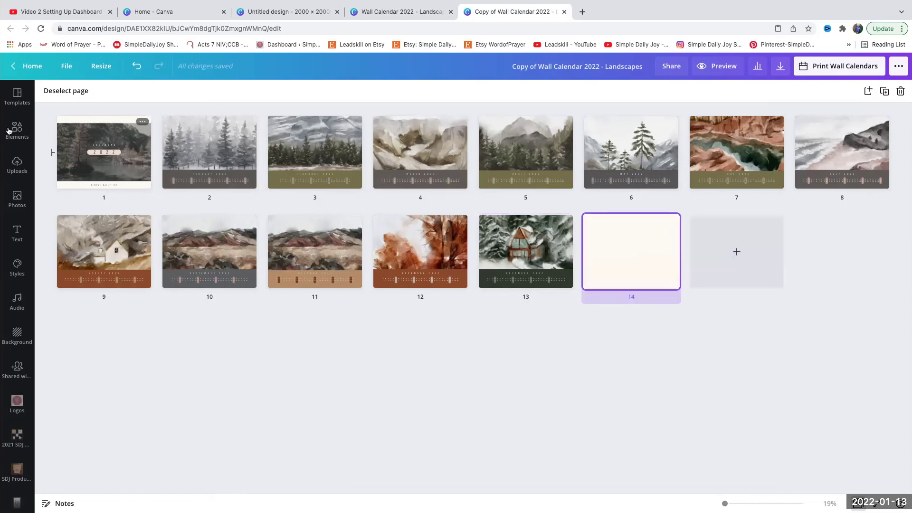
click(12, 97)
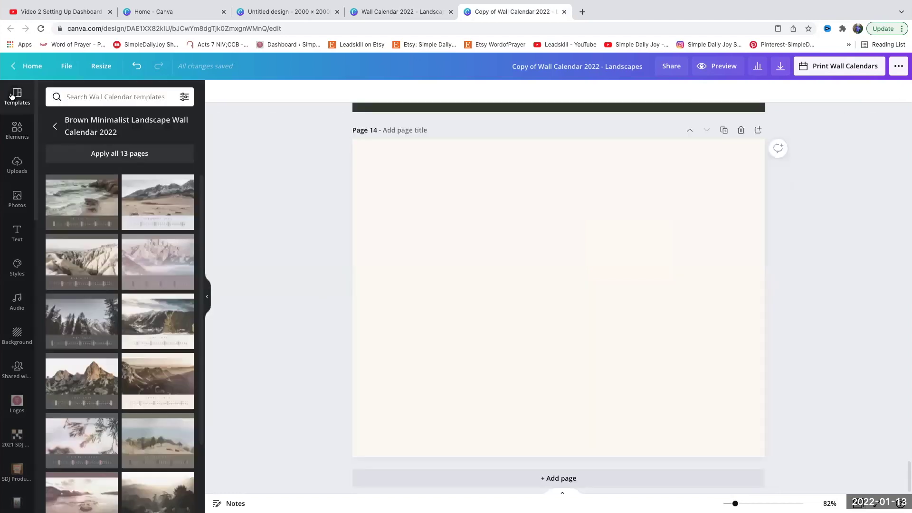
click(17, 126)
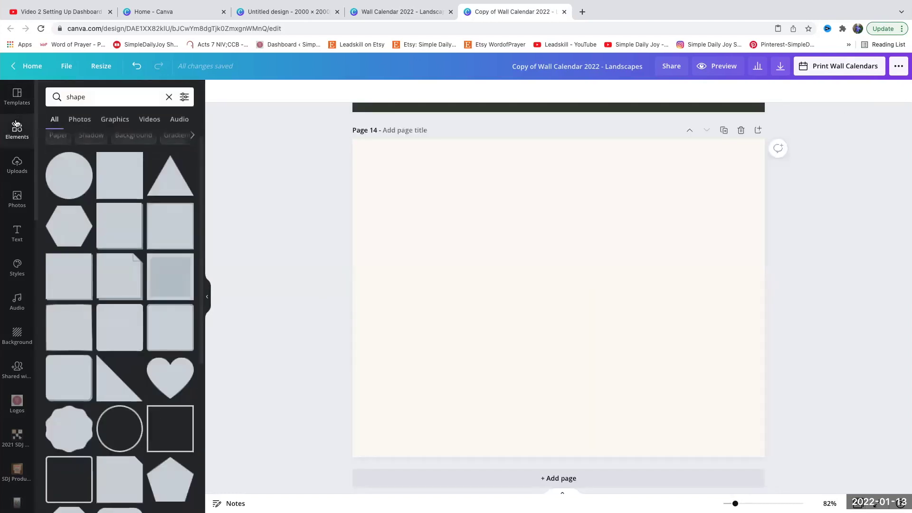
click(80, 120)
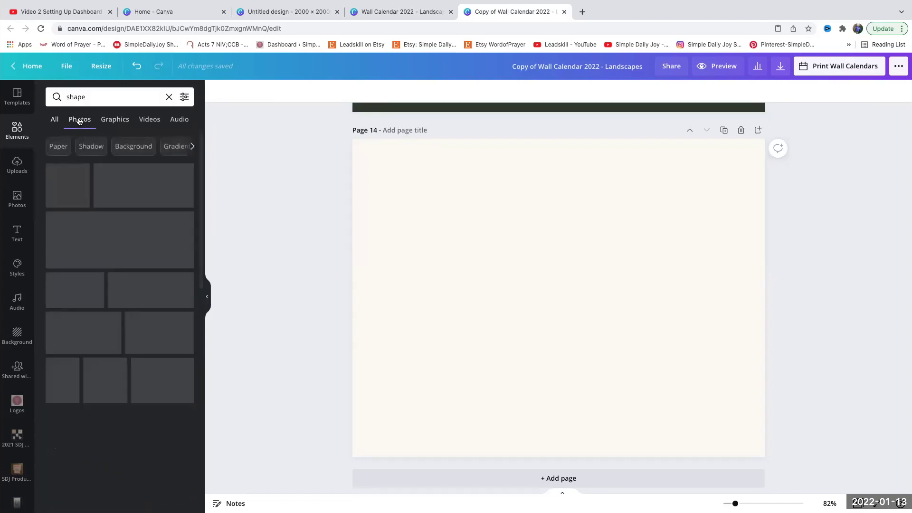
click(57, 120)
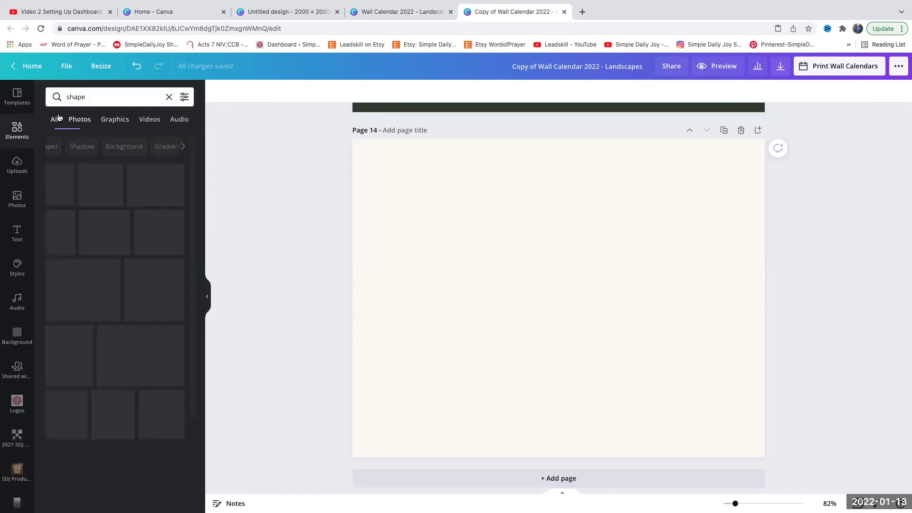
Search the elements for "frame" and place a circular frame and a square frame side by side on page 14
click(62, 97)
text(frame)
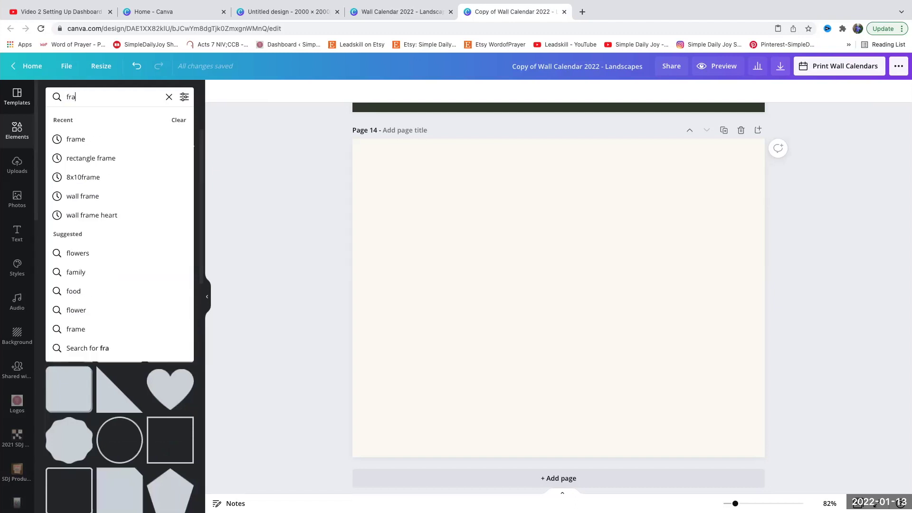
key(Return)
drag(71, 193, 393, 189)
drag(189, 189, 627, 195)
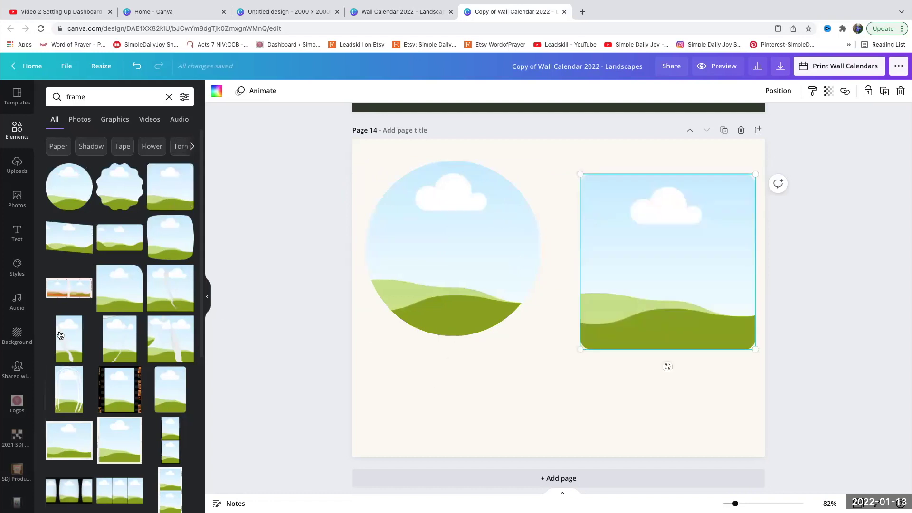
Search the photos for "family" and fill the circular and square frames on page 14 with family pictures
click(16, 197)
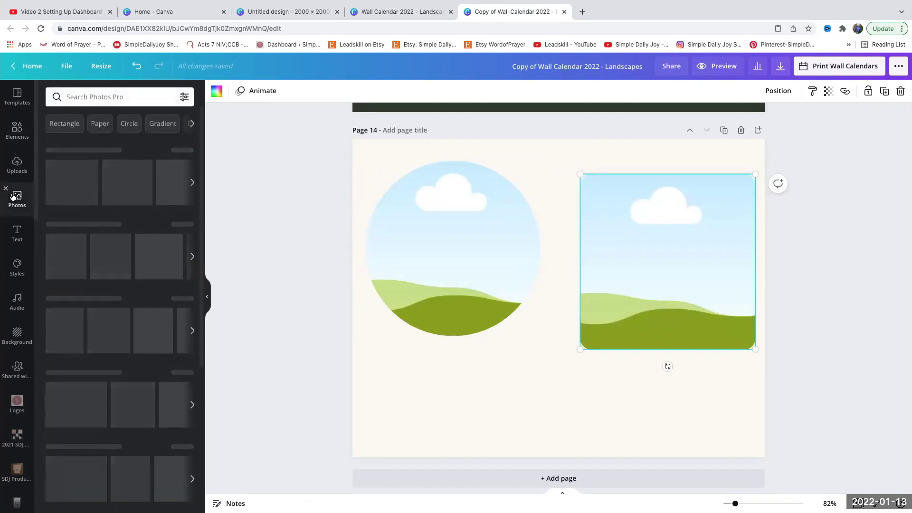
click(95, 97)
text(faily)
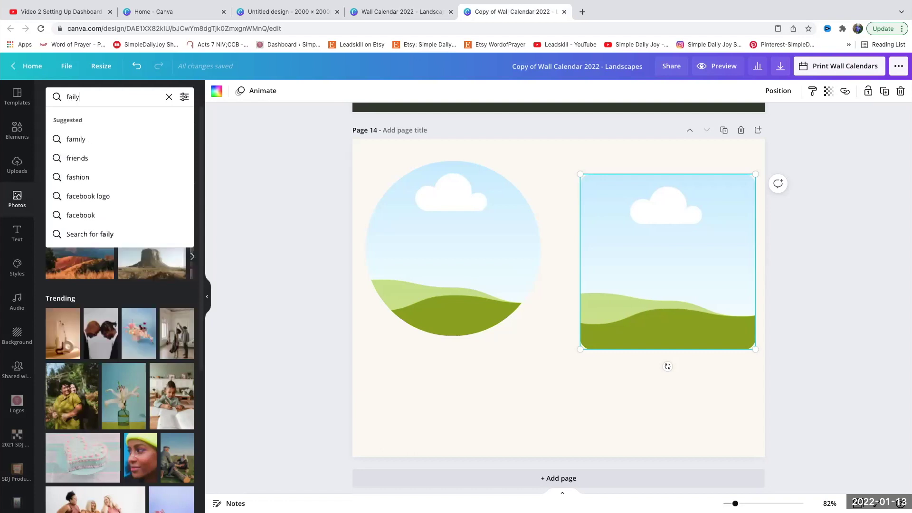
key(Return)
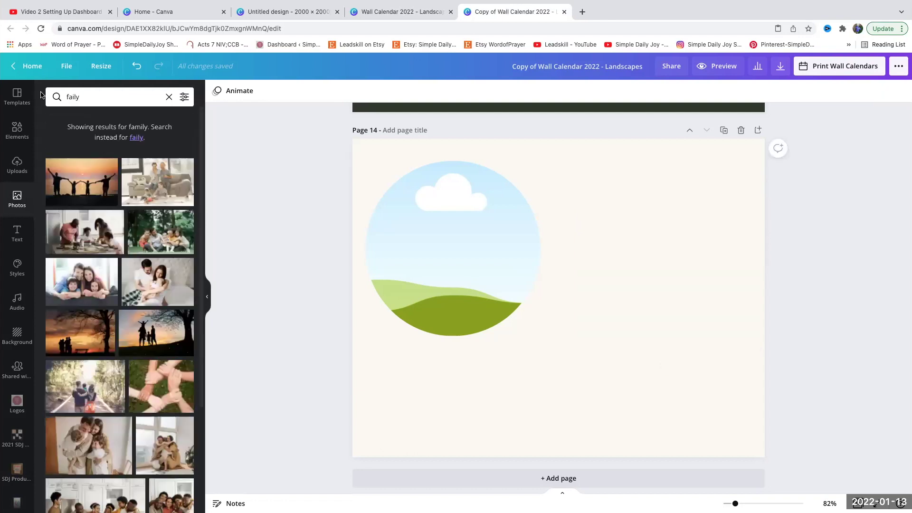
double_click(87, 95)
text(family)
key(Return)
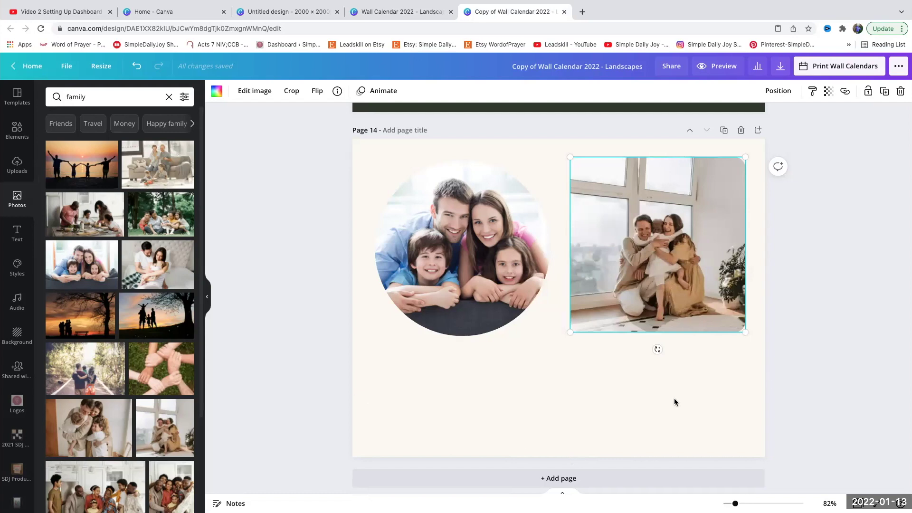
scroll(674, 401, up, 6)
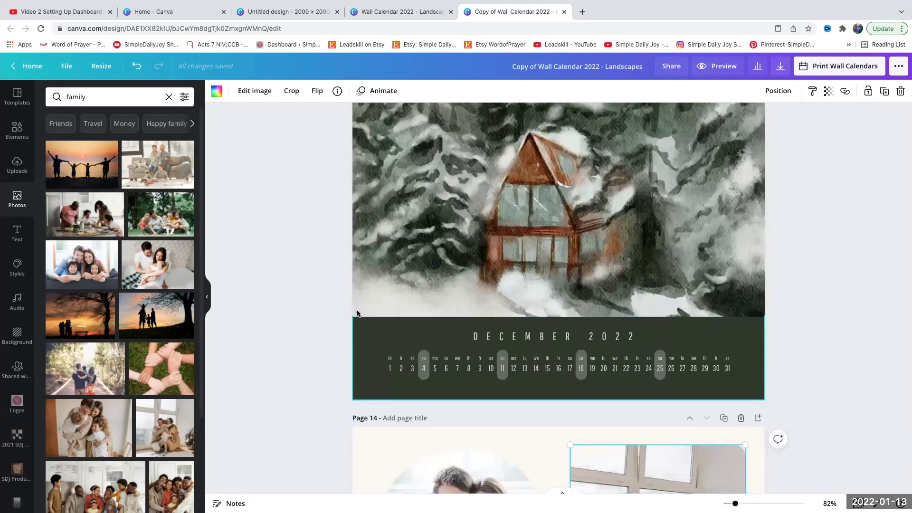
scroll(355, 307, down, 6)
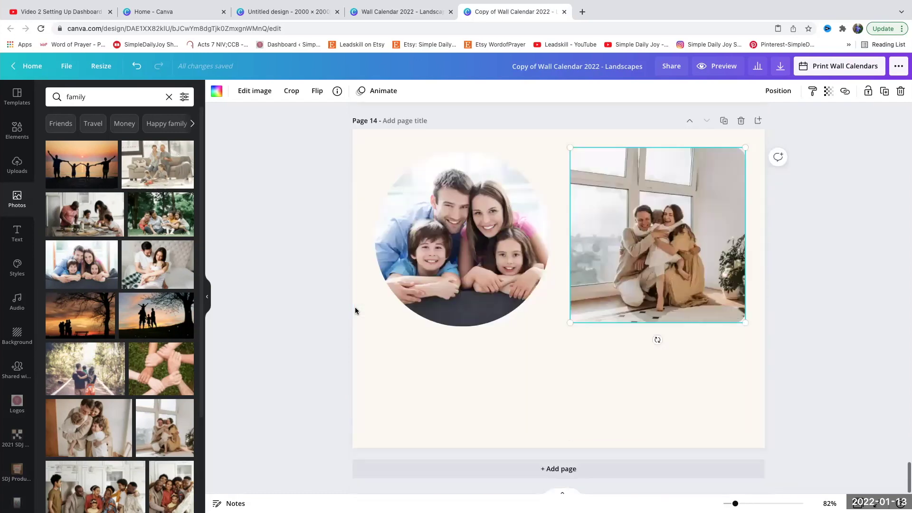